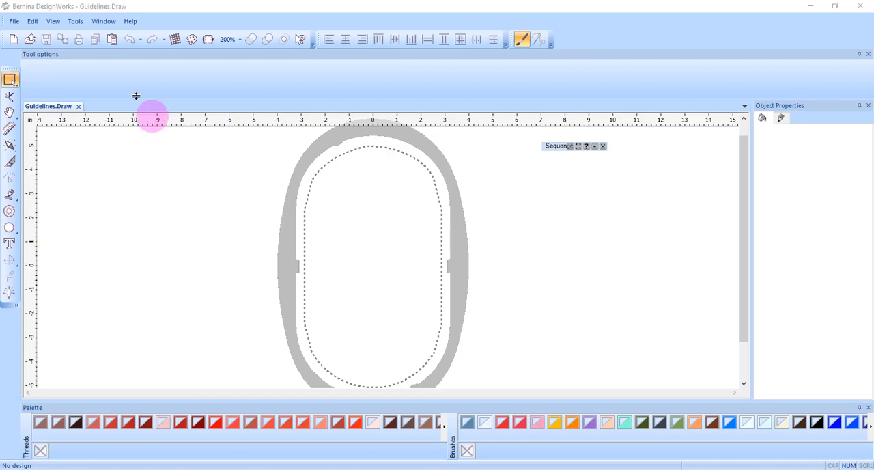
Step: Show the guidelines and add a vertical guideline to the right of the hoop at about 5.4 inches
{"action": "left_click", "coordinate": [53, 25]}
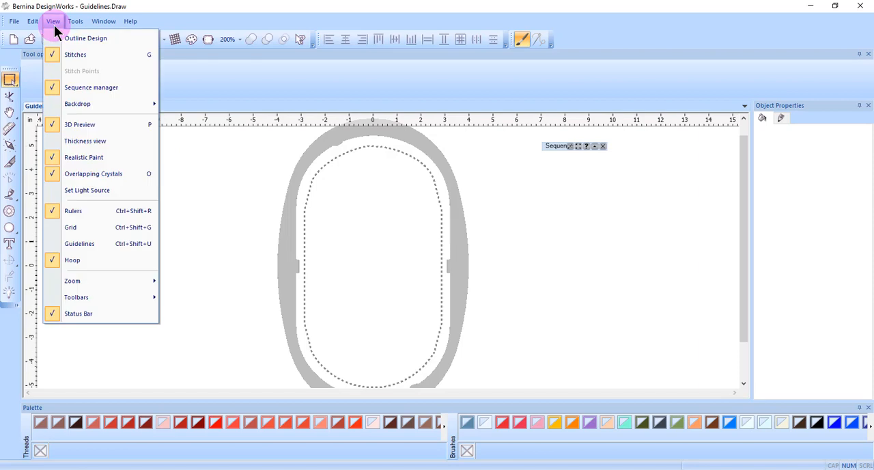
{"action": "left_click", "coordinate": [77, 245]}
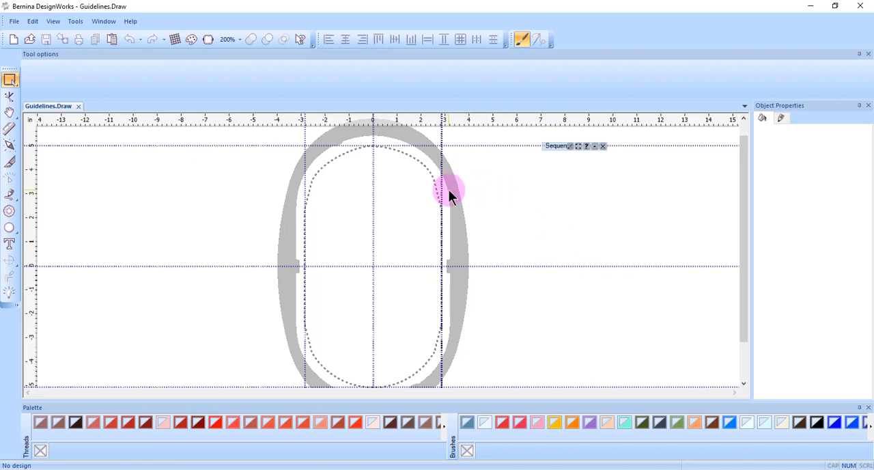
{"action": "right_click", "coordinate": [502, 126]}
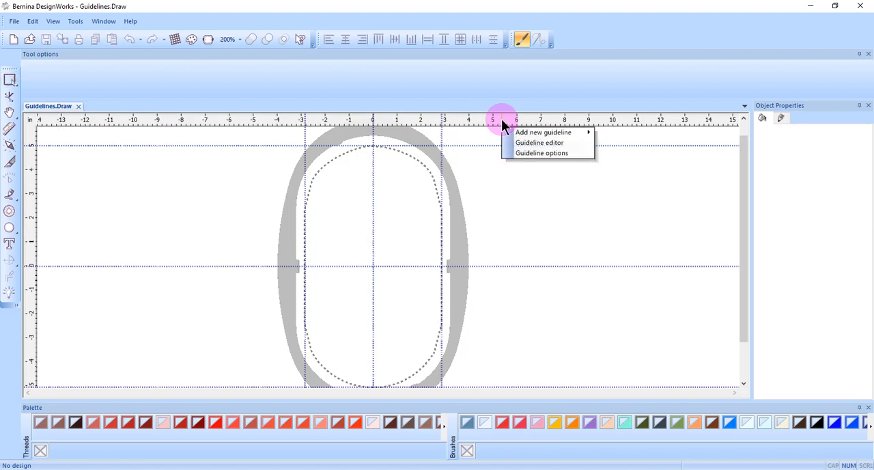
{"action": "mouse_move", "coordinate": [518, 135]}
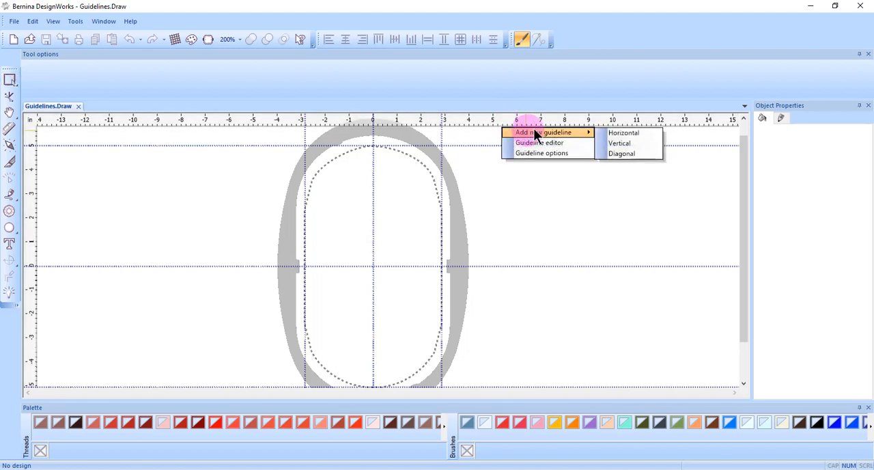
{"action": "left_click", "coordinate": [617, 144]}
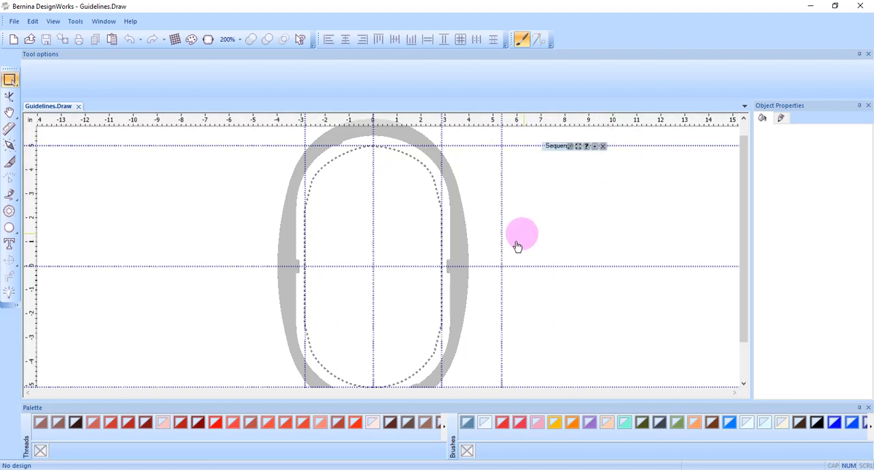
Step: Add a vertical guideline to the left of the hoop at about -5.7 inches
{"action": "right_click", "coordinate": [242, 121]}
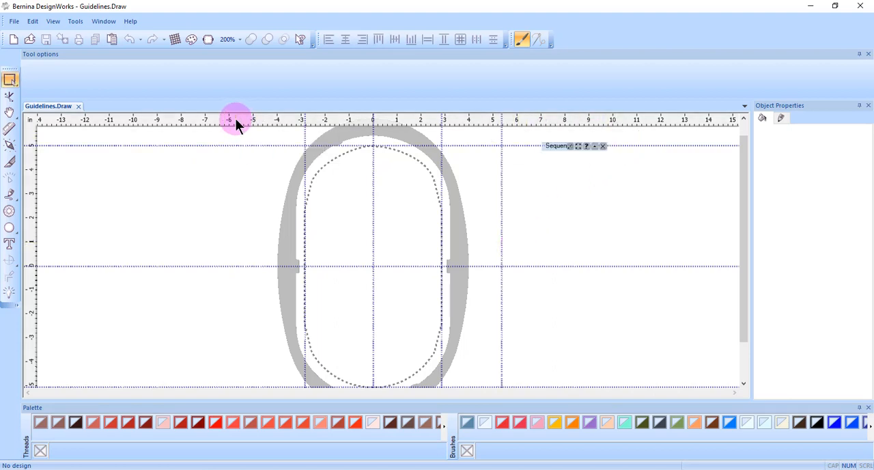
{"action": "right_click", "coordinate": [236, 119]}
{"action": "mouse_move", "coordinate": [277, 133]}
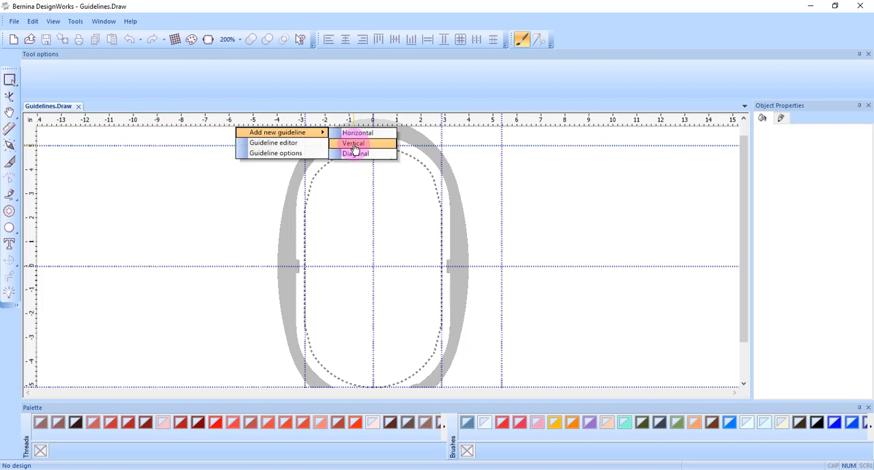
{"action": "left_click", "coordinate": [353, 150]}
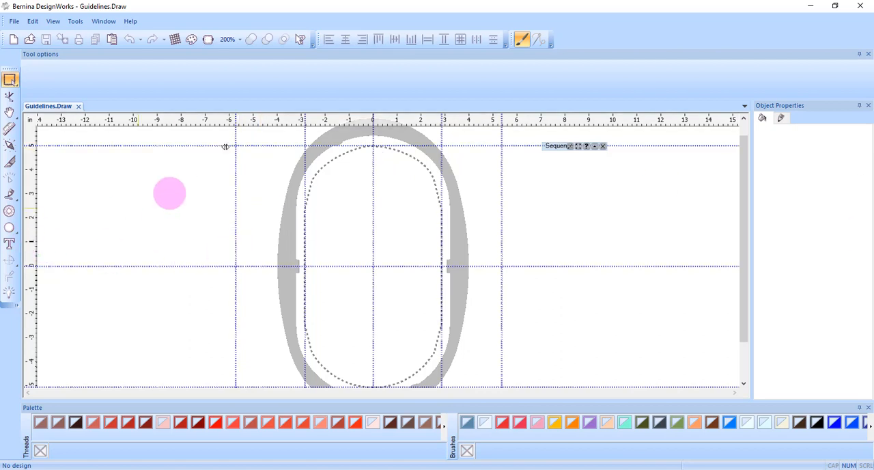
Step: Add two horizontal guidelines and move them to about -2 and 2.5 inches across the hoop
{"action": "right_click", "coordinate": [176, 121]}
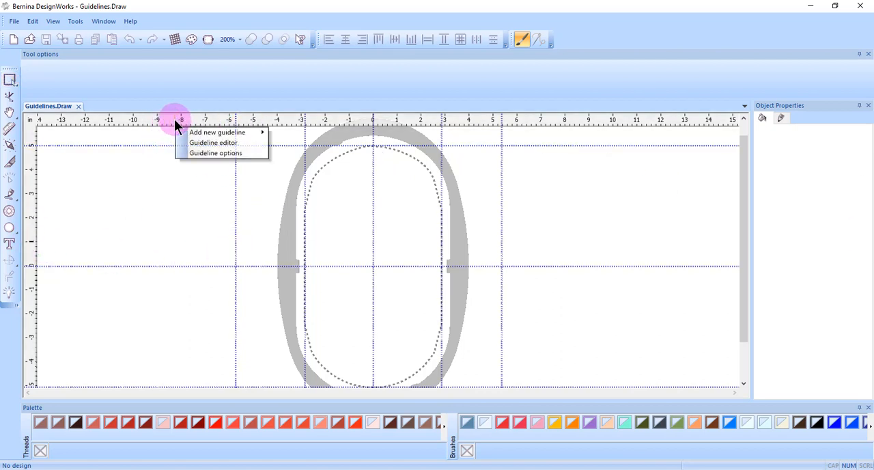
{"action": "mouse_move", "coordinate": [197, 133]}
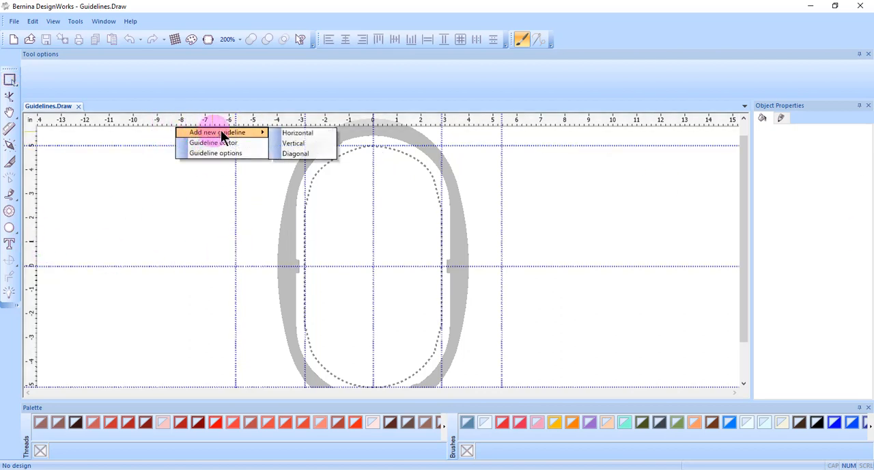
{"action": "left_click", "coordinate": [292, 137]}
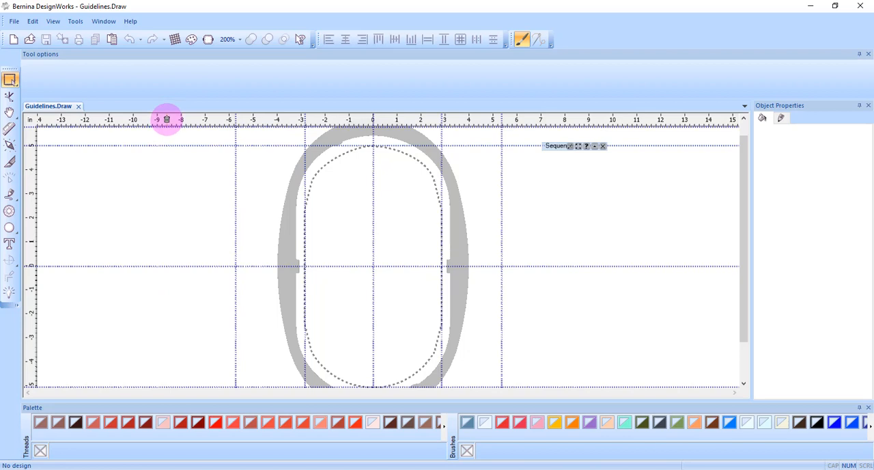
{"action": "right_click", "coordinate": [167, 118]}
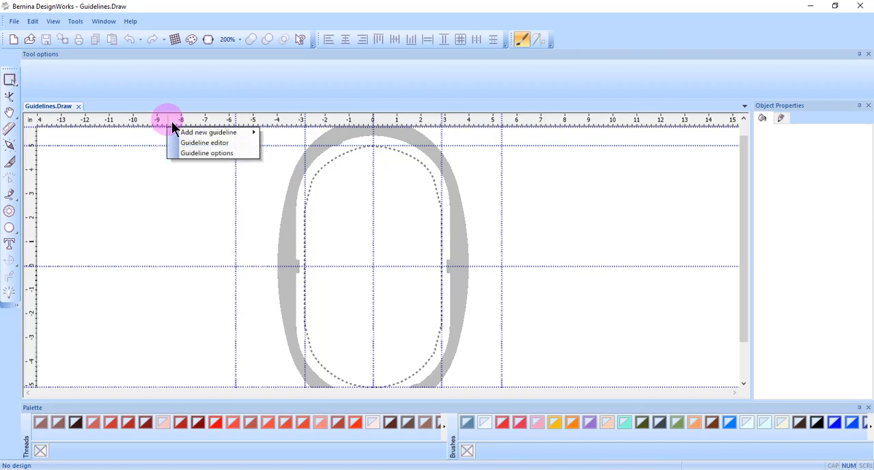
{"action": "mouse_move", "coordinate": [207, 133]}
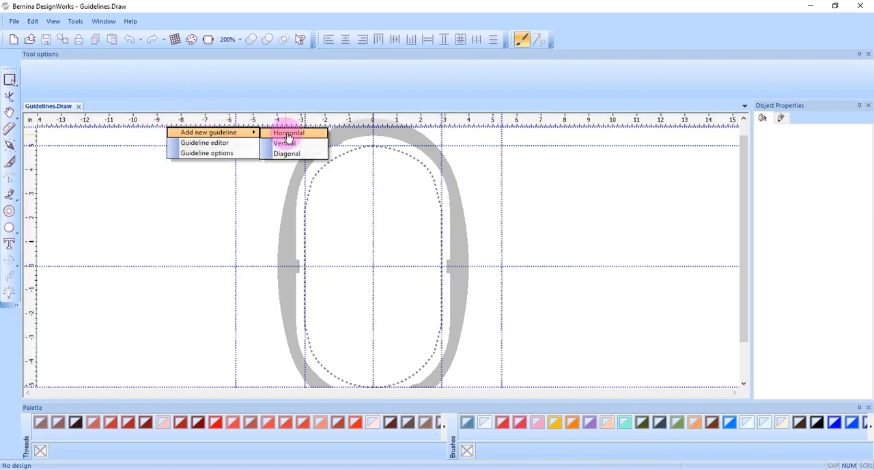
{"action": "left_click", "coordinate": [287, 133]}
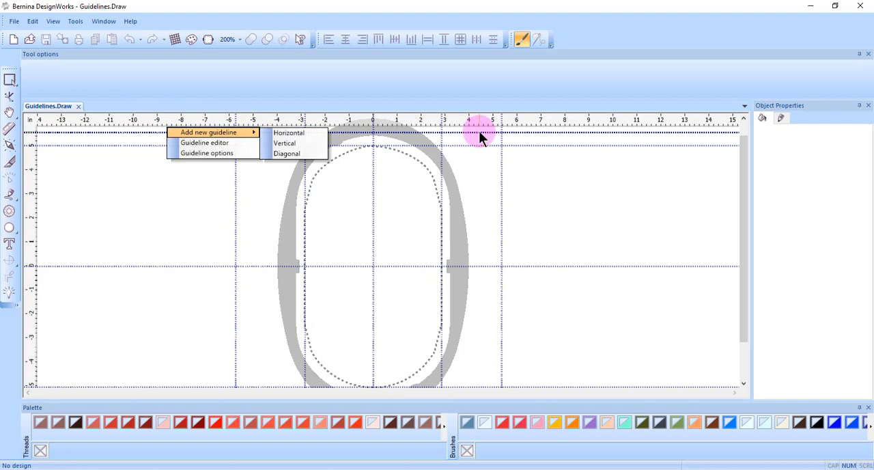
{"action": "left_click", "coordinate": [288, 142]}
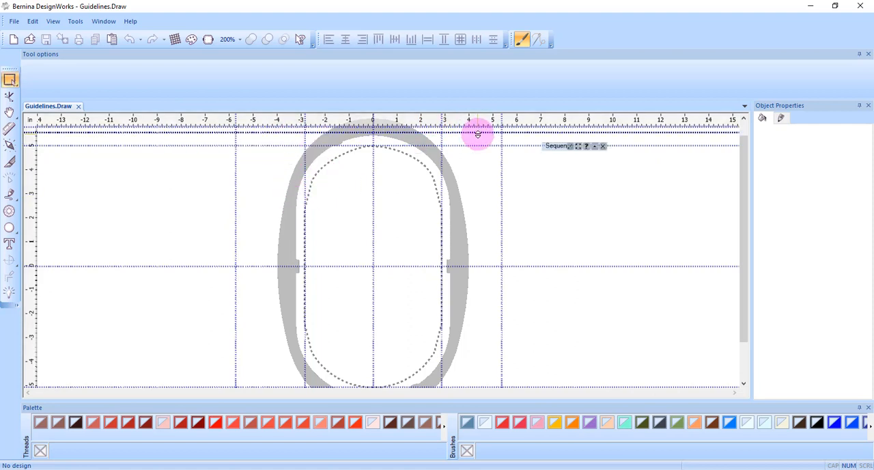
{"action": "left_click_drag", "start_coordinate": [477, 134], "coordinate": [458, 315]}
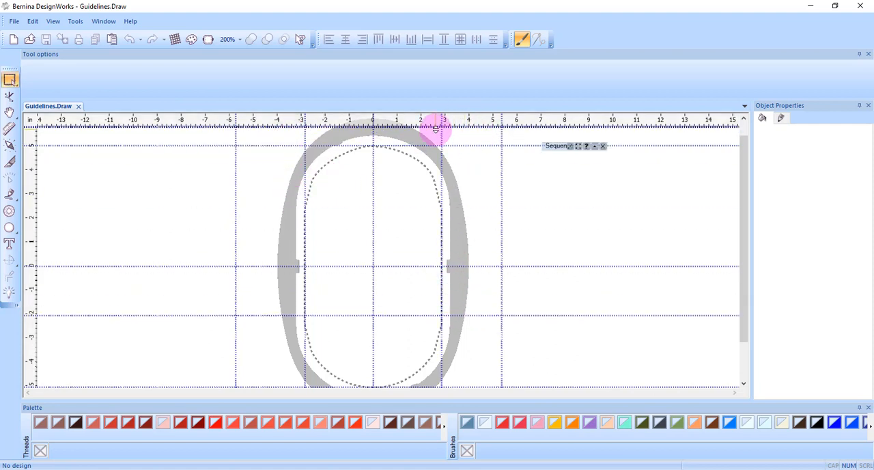
{"action": "left_click_drag", "start_coordinate": [436, 127], "coordinate": [428, 206]}
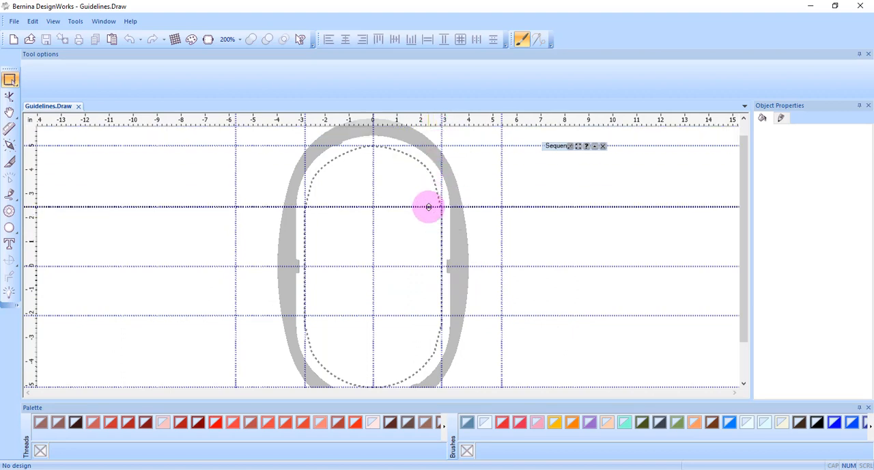
Step: Add a diagonal guideline, move it toward the hoop and rotate it to rise rightward at about 22.5°
{"action": "right_click", "coordinate": [525, 122]}
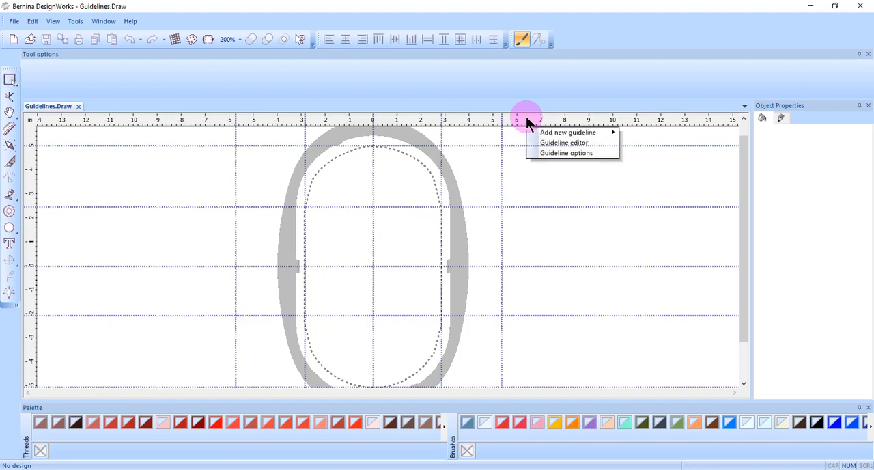
{"action": "mouse_move", "coordinate": [538, 134]}
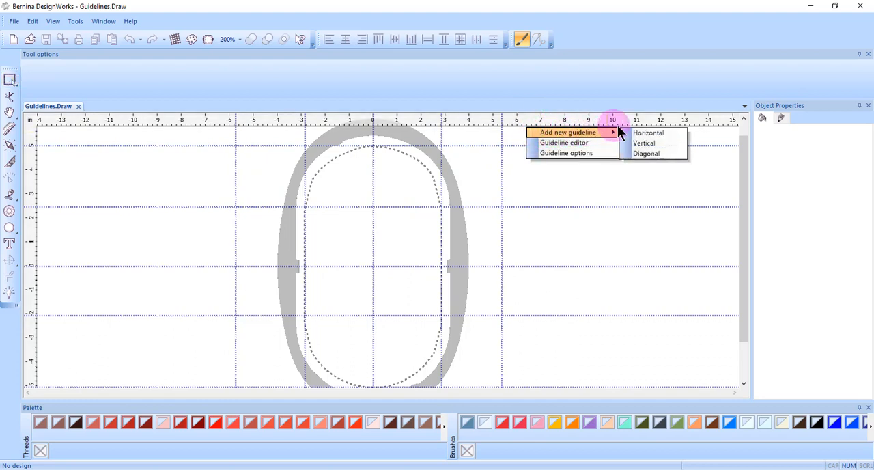
{"action": "left_click", "coordinate": [642, 154]}
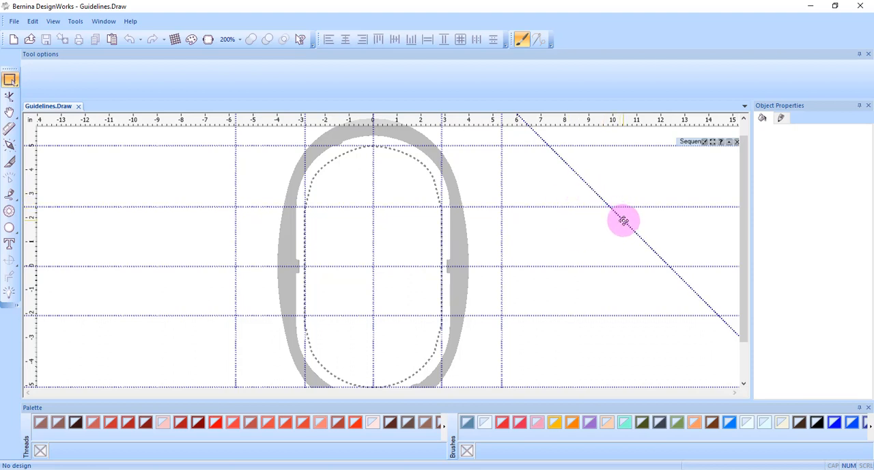
{"action": "left_click_drag", "start_coordinate": [623, 220], "coordinate": [564, 258]}
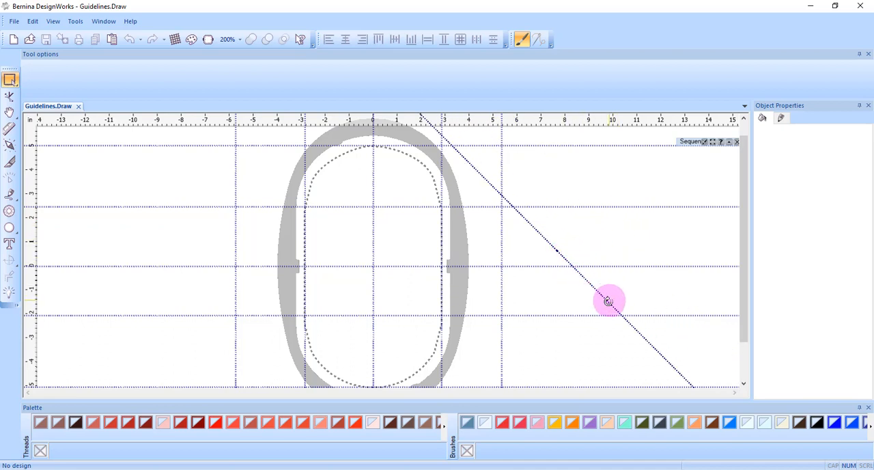
{"action": "left_click_drag", "start_coordinate": [608, 301], "coordinate": [633, 304]}
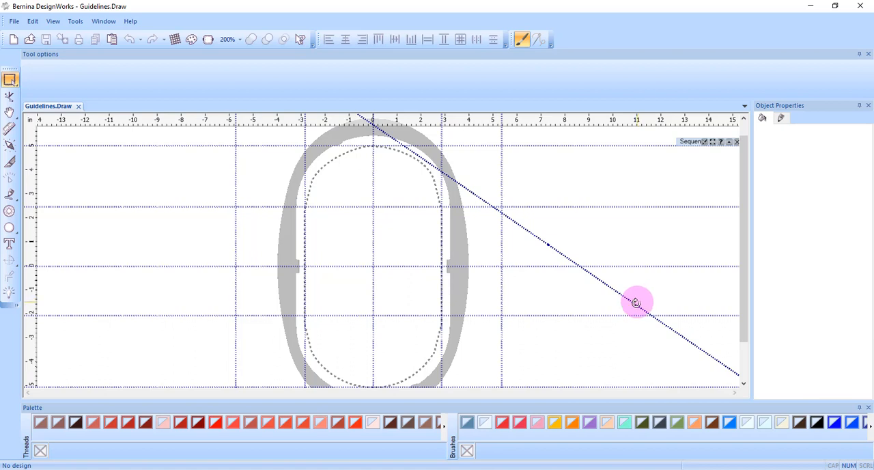
{"action": "left_click_drag", "start_coordinate": [636, 301], "coordinate": [618, 220]}
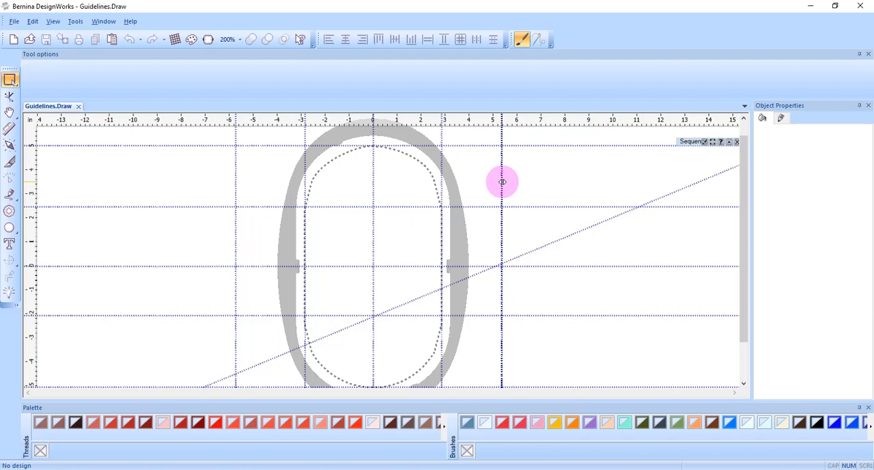
Step: Move the vertical guideline right of the hoop inward to about 4.5 inches and show the grid
{"action": "left_click_drag", "start_coordinate": [501, 182], "coordinate": [479, 185]}
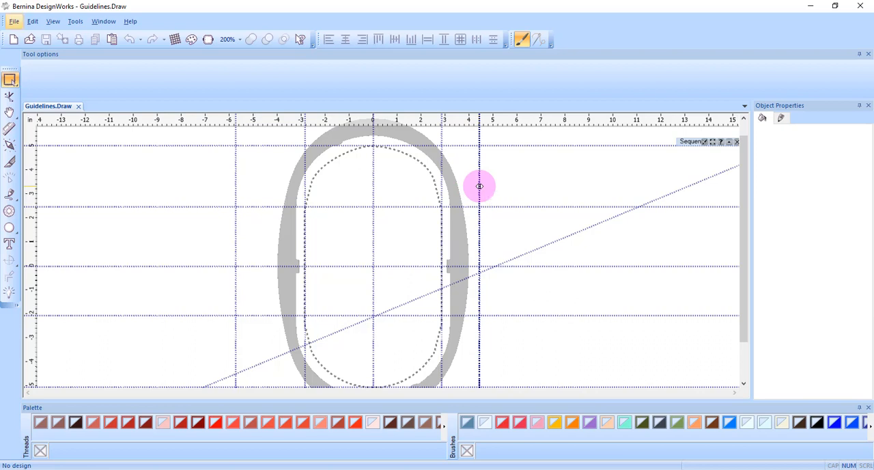
{"action": "left_click", "coordinate": [55, 24]}
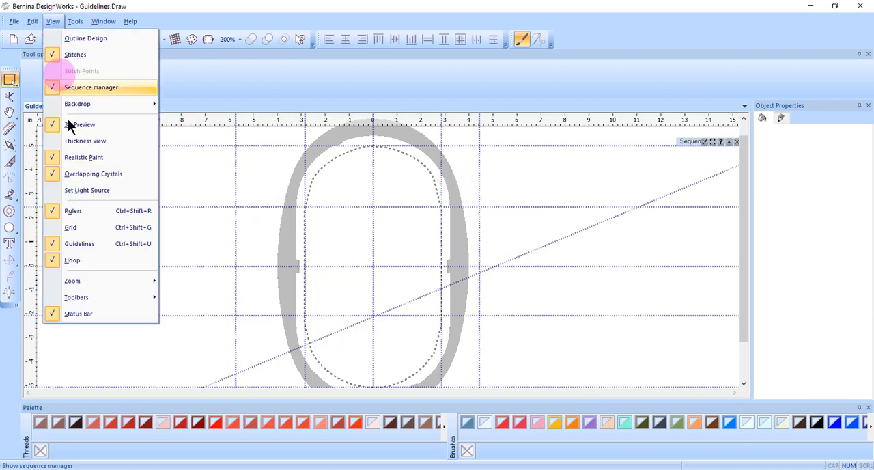
{"action": "left_click", "coordinate": [75, 230]}
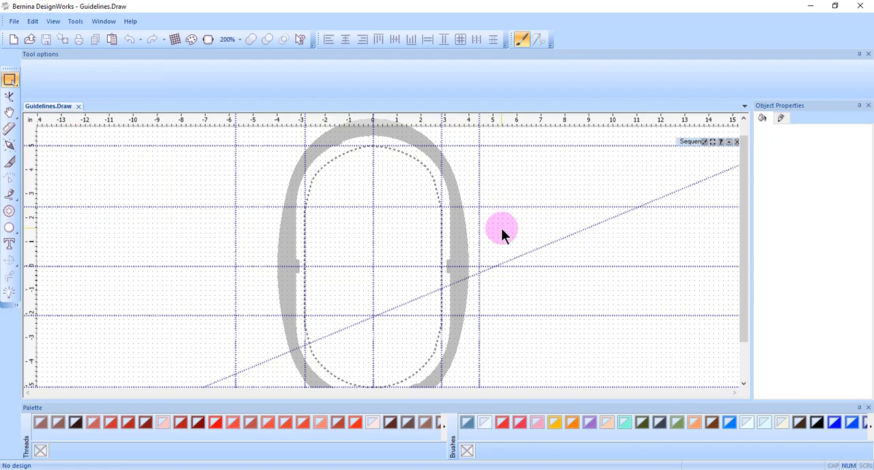
Step: Move the vertical guideline right of the hoop inside it to about 1.28 inches and nudge the upper added horizontal guideline to about 2.44 inches
{"action": "left_click_drag", "start_coordinate": [480, 237], "coordinate": [416, 240]}
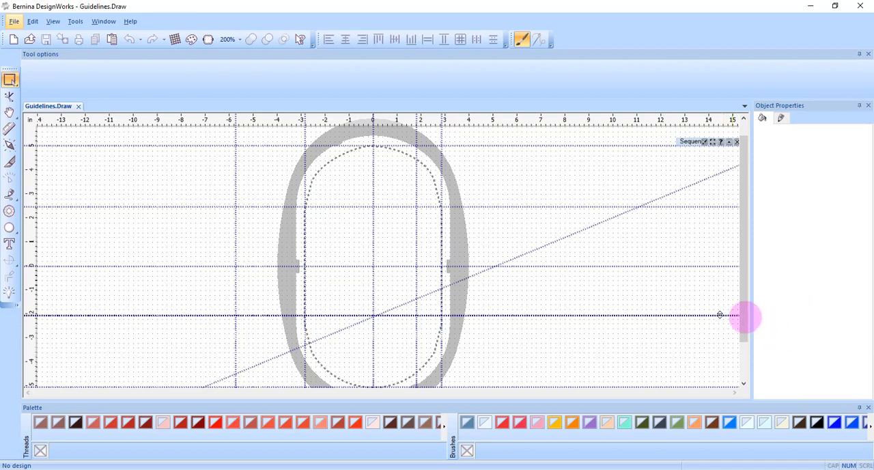
{"action": "mouse_move", "coordinate": [416, 243]}
{"action": "left_mouse_down"}
{"action": "mouse_move", "coordinate": [453, 248]}
{"action": "mouse_move", "coordinate": [386, 248]}
{"action": "mouse_move", "coordinate": [404, 252]}
{"action": "left_mouse_up"}
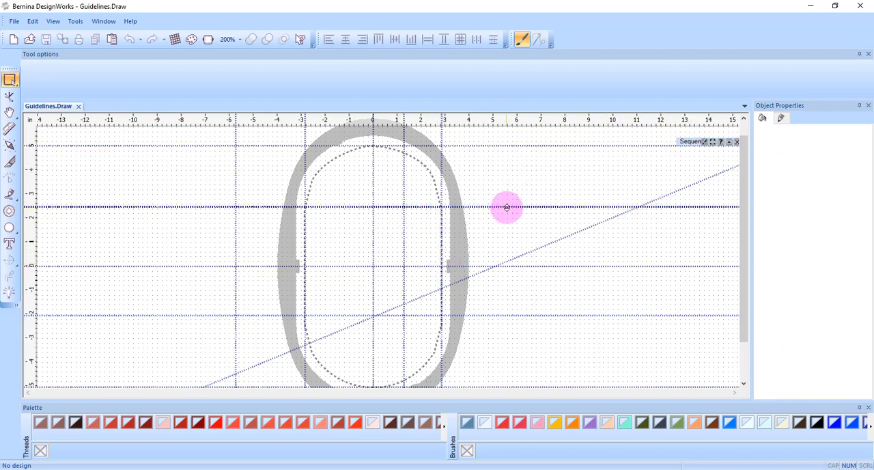
{"action": "mouse_move", "coordinate": [507, 207]}
{"action": "left_mouse_down"}
{"action": "mouse_move", "coordinate": [502, 119]}
{"action": "mouse_move", "coordinate": [509, 227]}
{"action": "mouse_move", "coordinate": [510, 207]}
{"action": "left_mouse_up"}
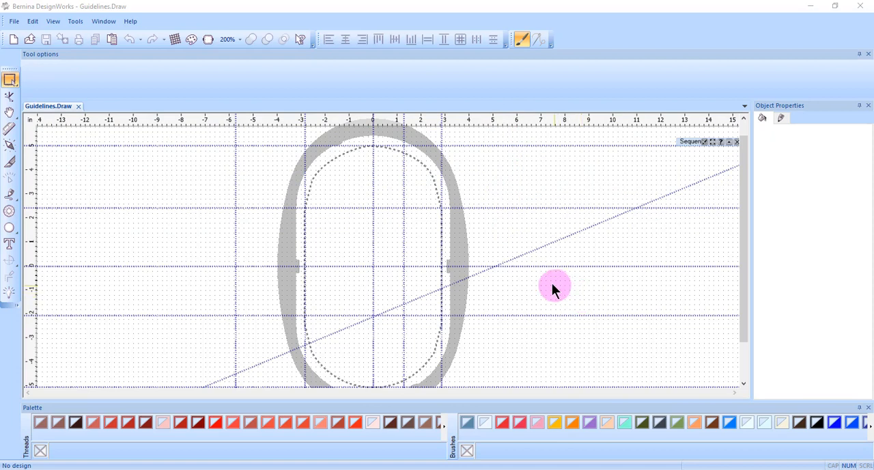
Step: In the Guideline editor, set the X position of the first vertical guideline to 2 inches
{"action": "right_click", "coordinate": [548, 118]}
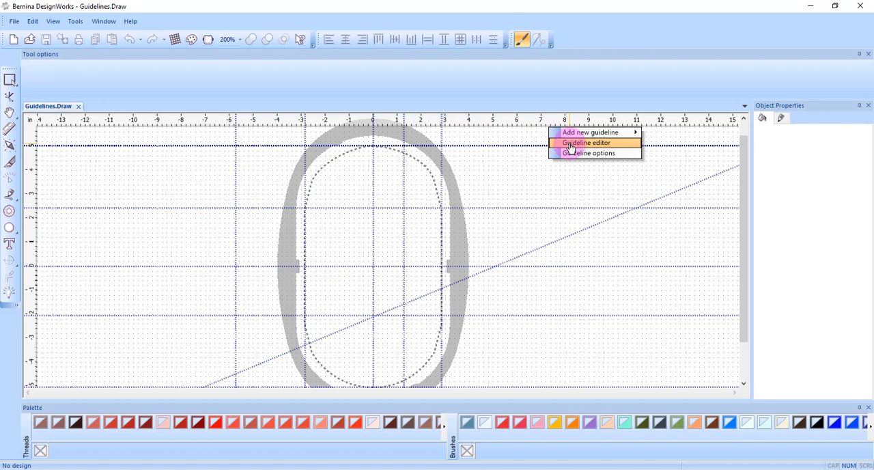
{"action": "left_click", "coordinate": [571, 148]}
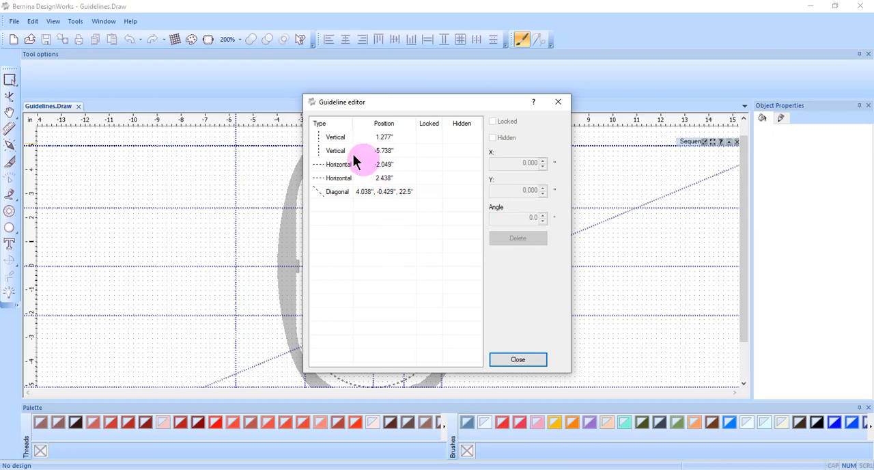
{"action": "left_click", "coordinate": [335, 140]}
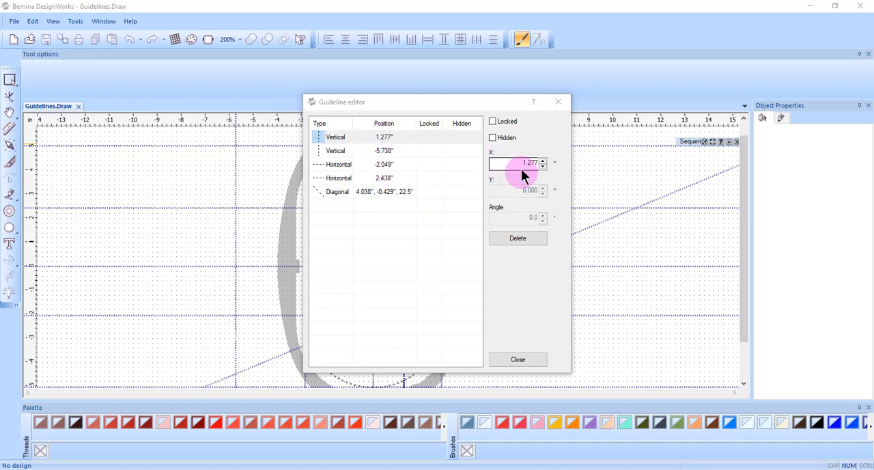
{"action": "left_click_drag", "start_coordinate": [522, 166], "coordinate": [550, 162]}
{"action": "type", "text": "2"}
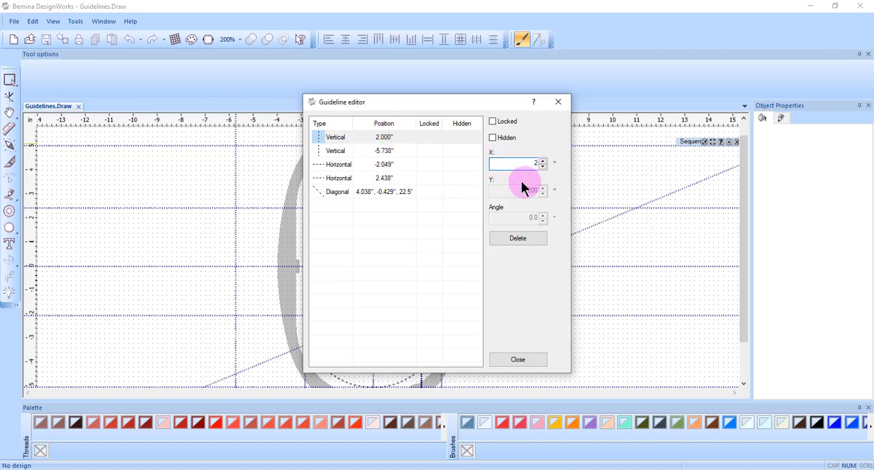
Step: Set the X position of the second vertical guideline to -2 inches
{"action": "left_click", "coordinate": [362, 150]}
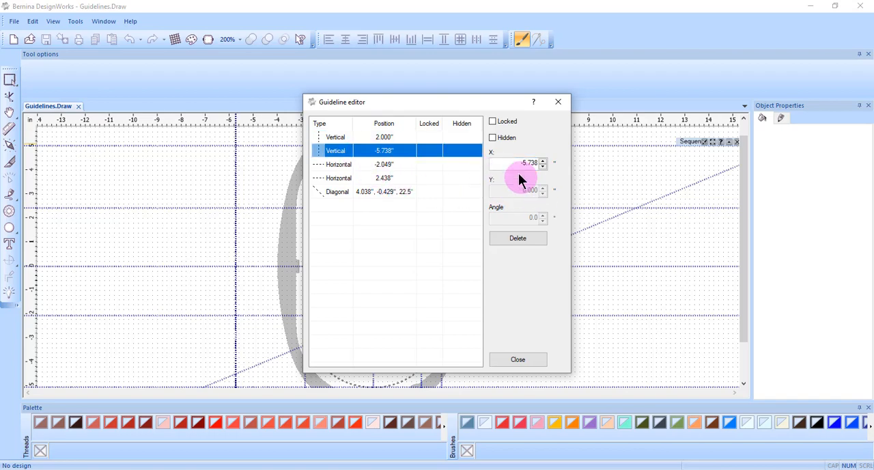
{"action": "left_click_drag", "start_coordinate": [518, 173], "coordinate": [523, 164]}
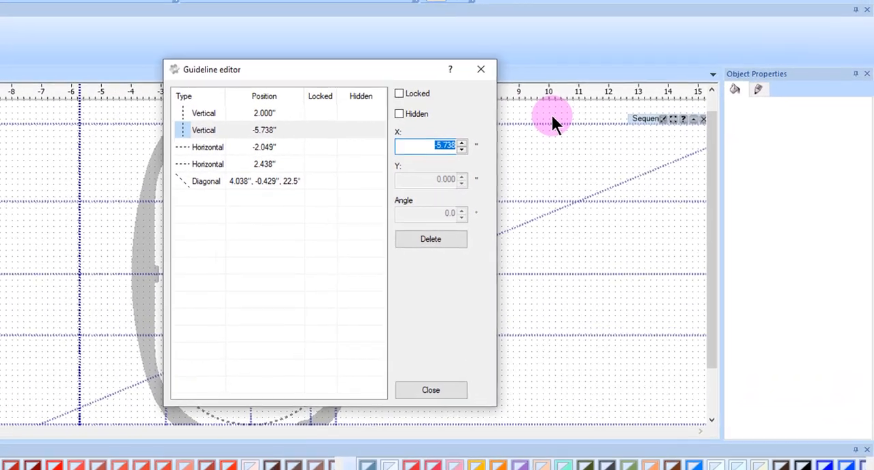
{"action": "type", "text": "-2"}
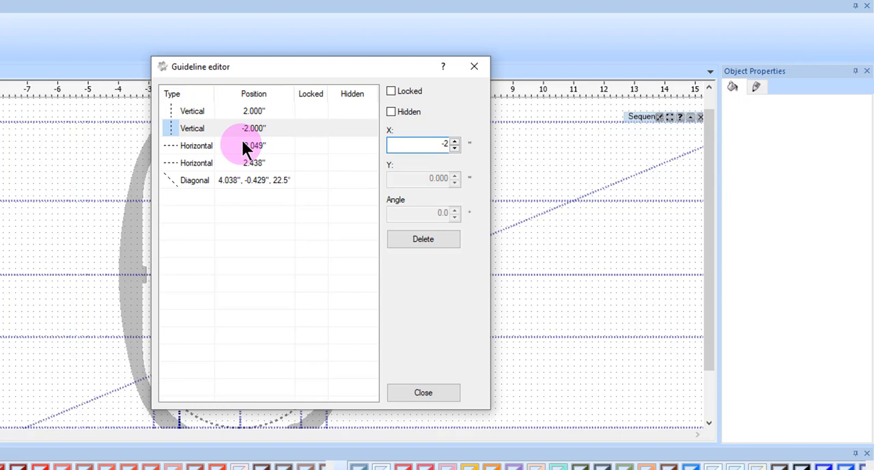
Step: Set the Y position of the first horizontal guideline to -2 inches and the second to 2 inches
{"action": "left_click", "coordinate": [243, 145]}
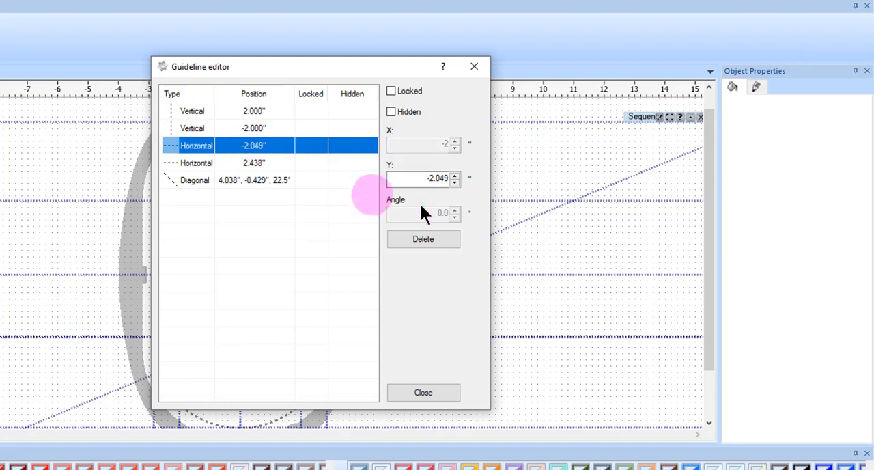
{"action": "left_click_drag", "start_coordinate": [430, 178], "coordinate": [496, 166]}
{"action": "type", "text": "-2"}
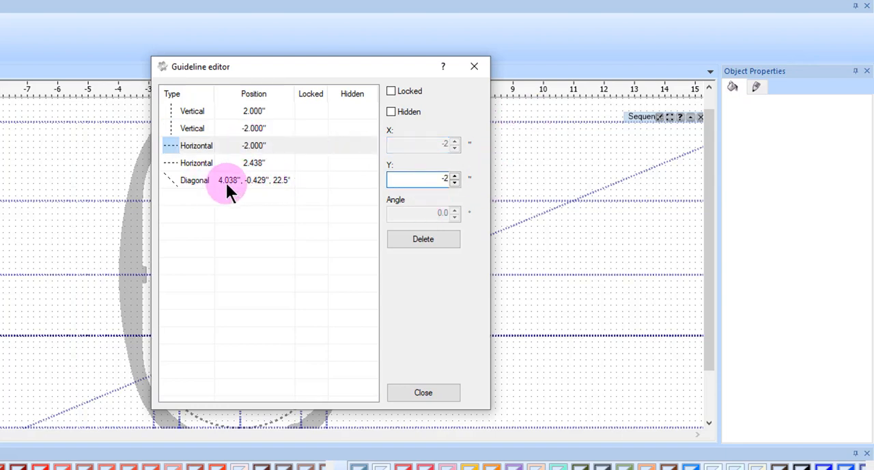
{"action": "left_click", "coordinate": [300, 164]}
{"action": "left_click_drag", "start_coordinate": [413, 179], "coordinate": [471, 186]}
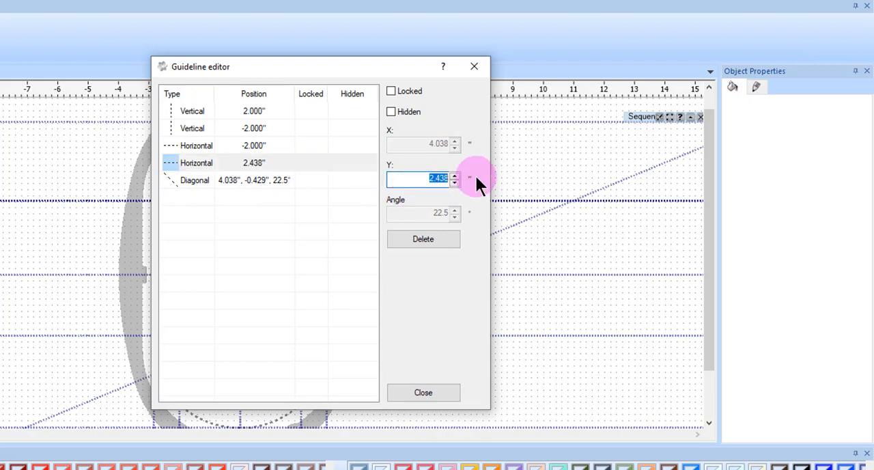
{"action": "type", "text": "2"}
Step: Set the diagonal guideline's angle to 45 degrees and its X and Y positions to 0
{"action": "left_click", "coordinate": [217, 180]}
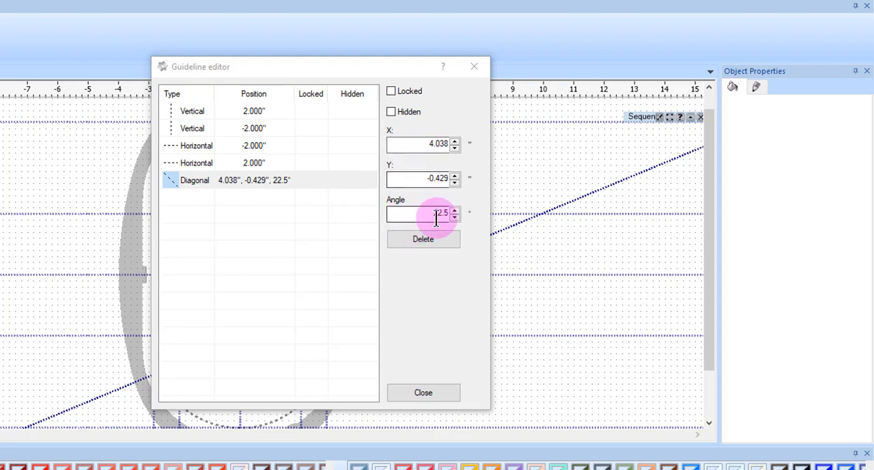
{"action": "left_click_drag", "start_coordinate": [442, 213], "coordinate": [471, 184]}
{"action": "type", "text": "45"}
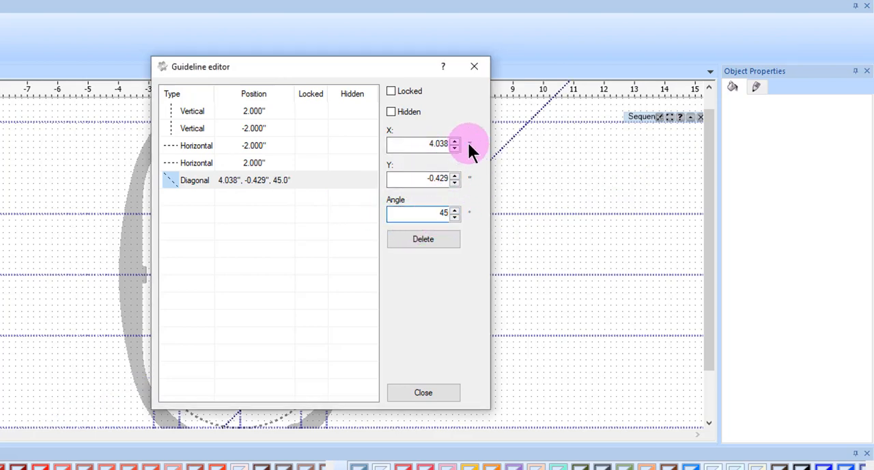
{"action": "double_click", "coordinate": [427, 146]}
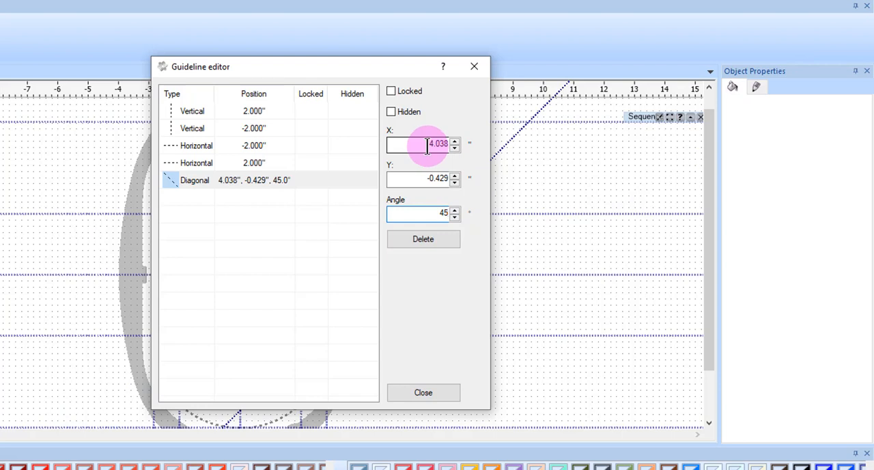
{"action": "type", "text": "0"}
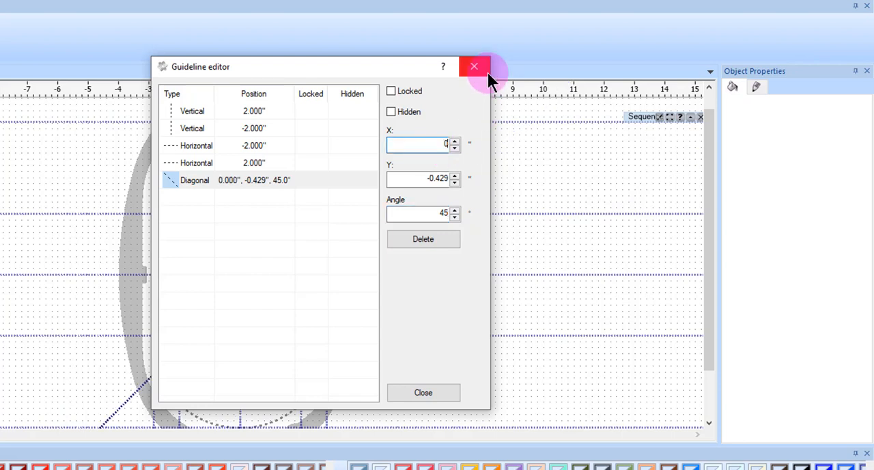
{"action": "left_click_drag", "start_coordinate": [441, 179], "coordinate": [427, 178]}
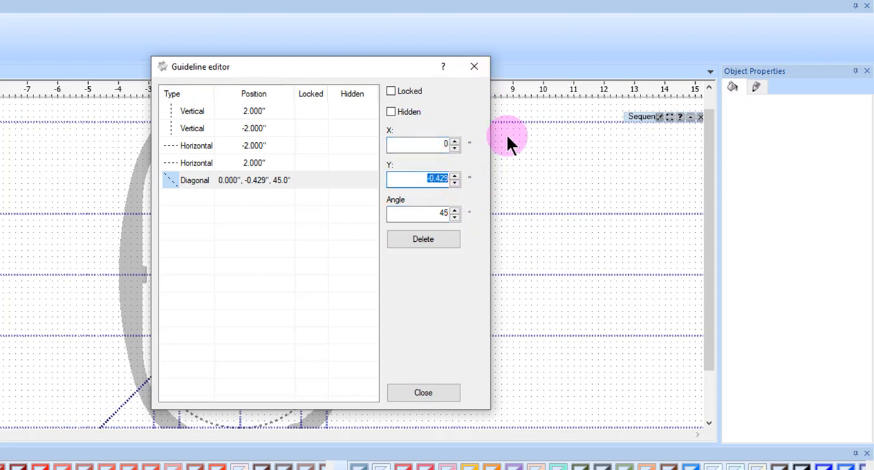
{"action": "type", "text": "0"}
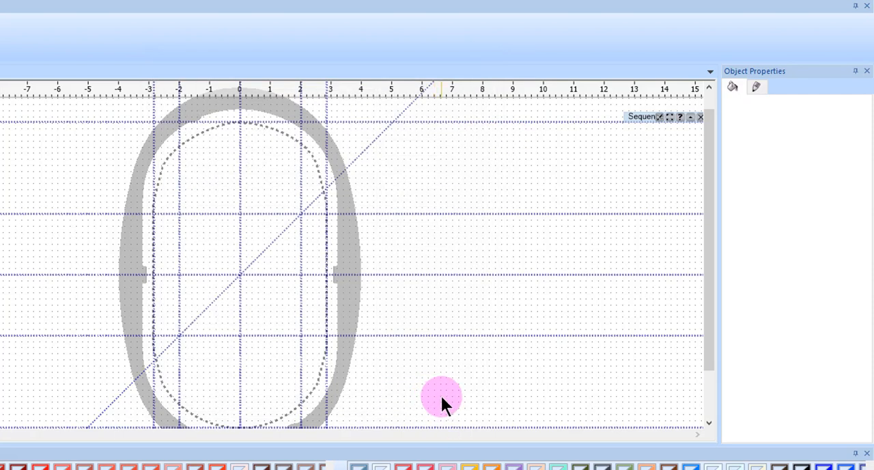
Step: Lock all guidelines through the Guideline options
{"action": "right_click", "coordinate": [495, 90]}
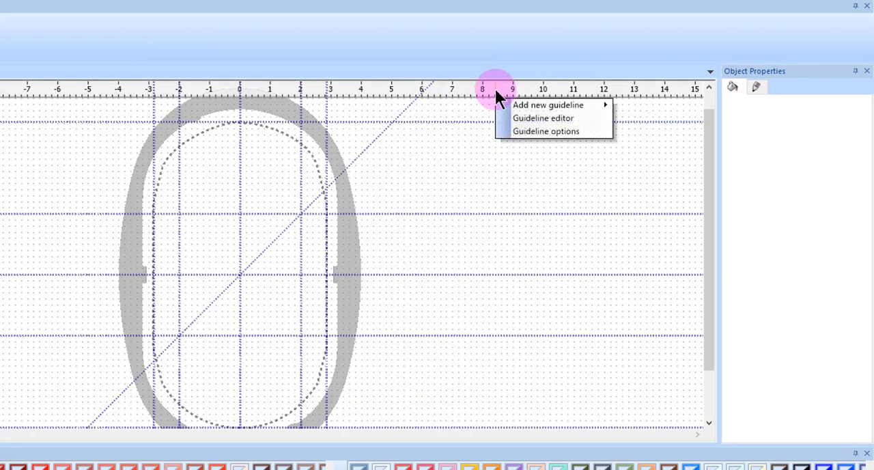
{"action": "left_click", "coordinate": [531, 134]}
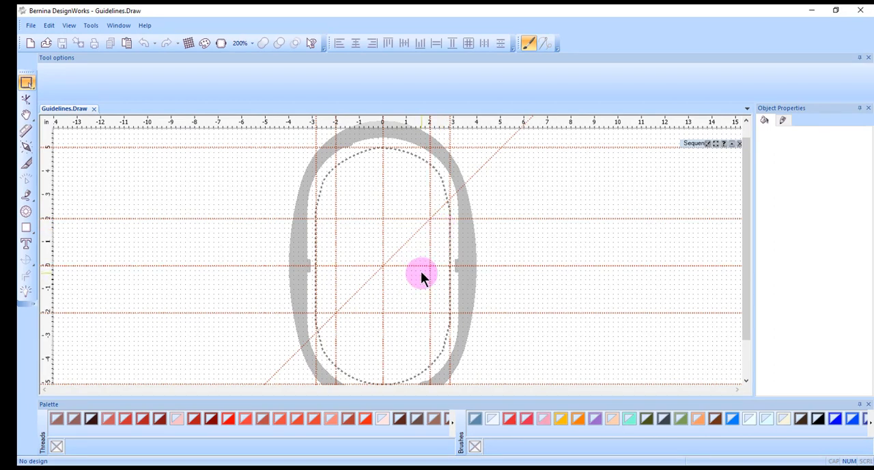
Step: Examine the display colors for normal and locked guidelines in the program options, leaving the settings as they are
{"action": "left_click", "coordinate": [91, 26]}
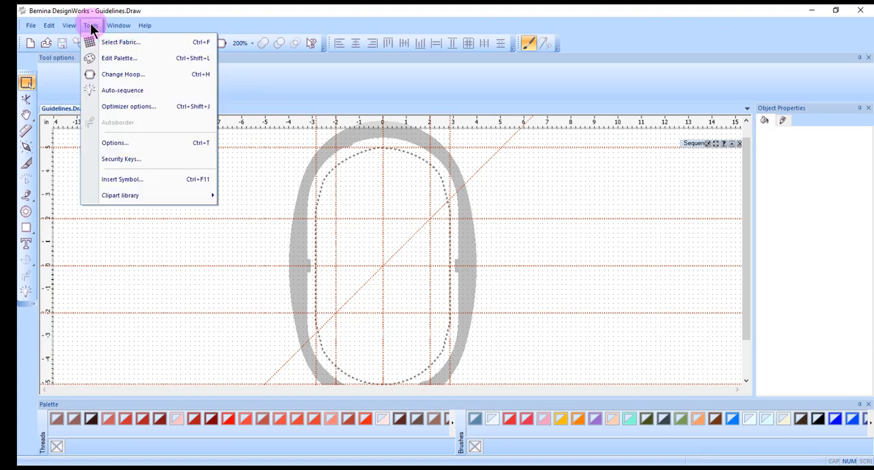
{"action": "left_click", "coordinate": [135, 144]}
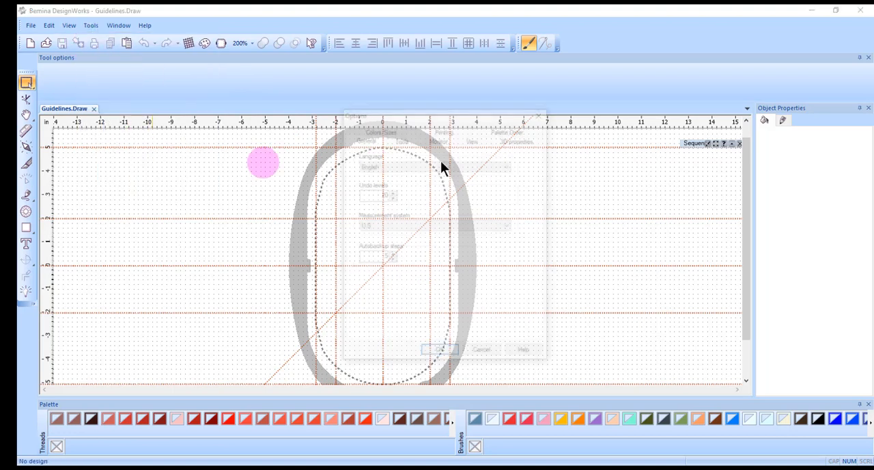
{"action": "left_click", "coordinate": [382, 129]}
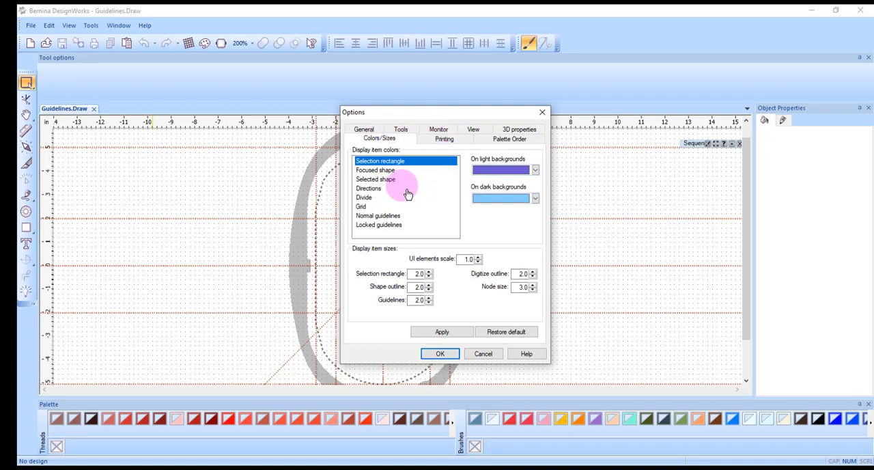
{"action": "left_click", "coordinate": [372, 217]}
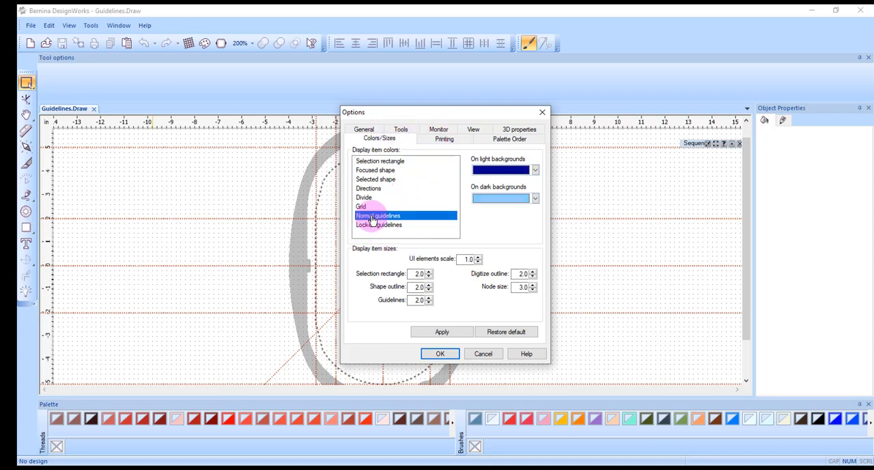
{"action": "left_click", "coordinate": [377, 226]}
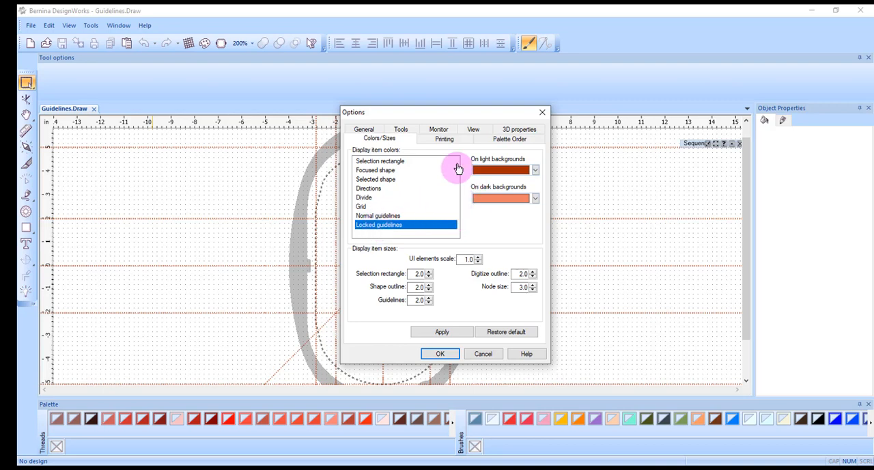
{"action": "left_click", "coordinate": [543, 112]}
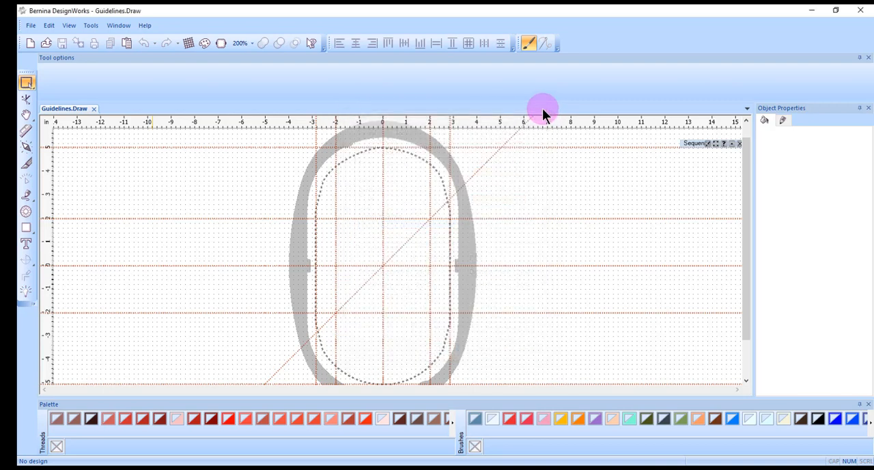
Step: Draw a rectangle about 2.13 by 2.54 inches left of the hoop and snap its lower right corner to the guidelines at X -2, Y -2
{"action": "left_click", "coordinate": [27, 229]}
{"action": "left_click_drag", "start_coordinate": [140, 233], "coordinate": [192, 293]}
{"action": "left_click", "coordinate": [27, 82]}
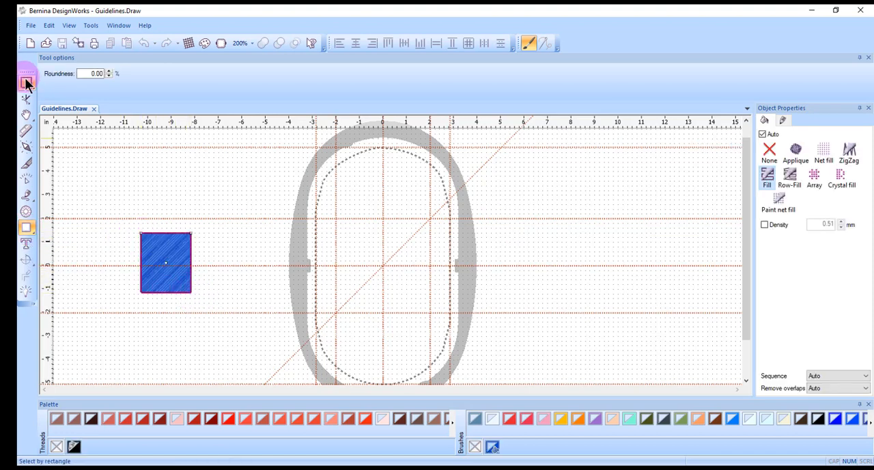
{"action": "left_click", "coordinate": [199, 256]}
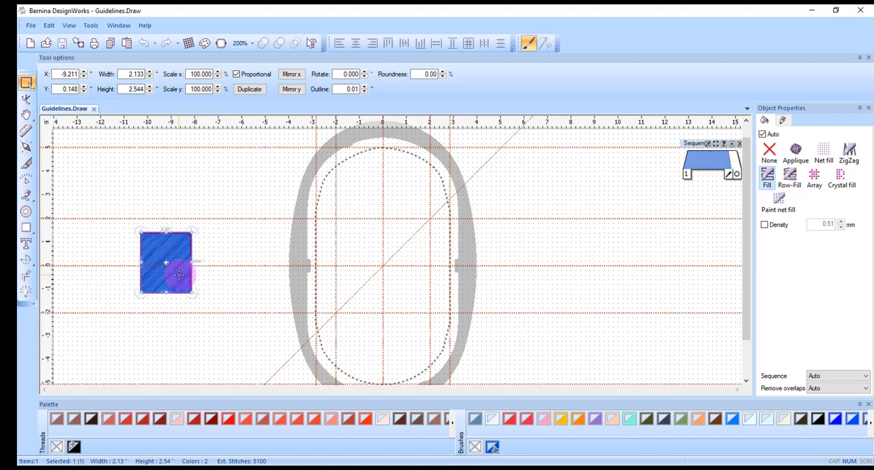
{"action": "left_click_drag", "start_coordinate": [190, 278], "coordinate": [341, 301]}
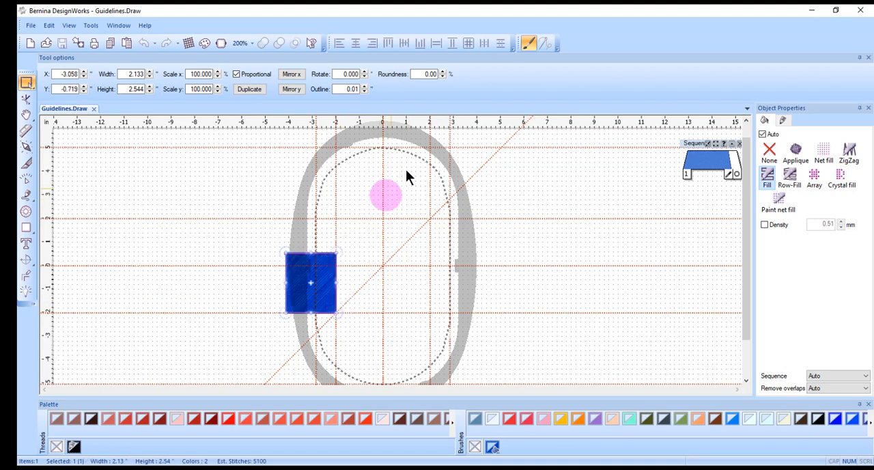
Step: Unlock the guidelines in the Guideline options, keeping them visible with snapping enabled
{"action": "right_click", "coordinate": [461, 125]}
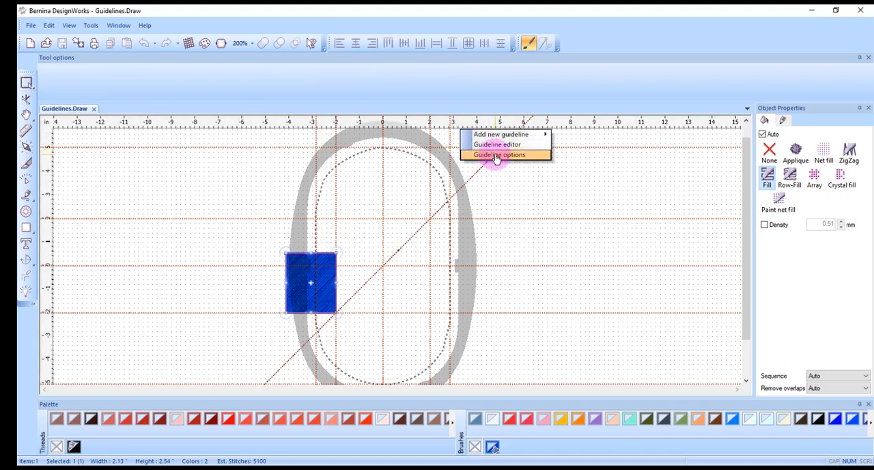
{"action": "left_click", "coordinate": [535, 156]}
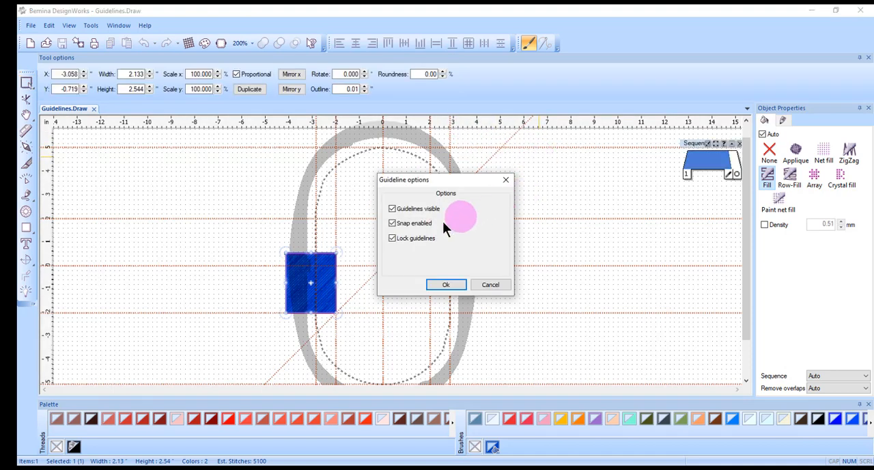
{"action": "left_click", "coordinate": [401, 237]}
{"action": "left_click", "coordinate": [438, 283]}
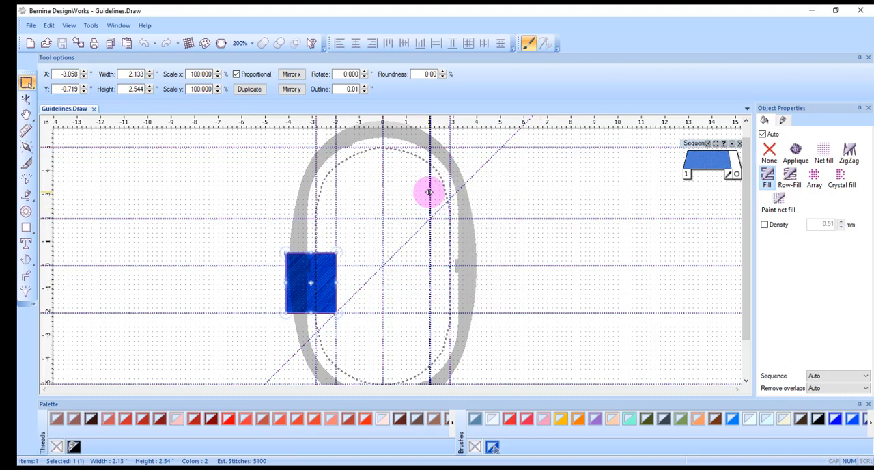